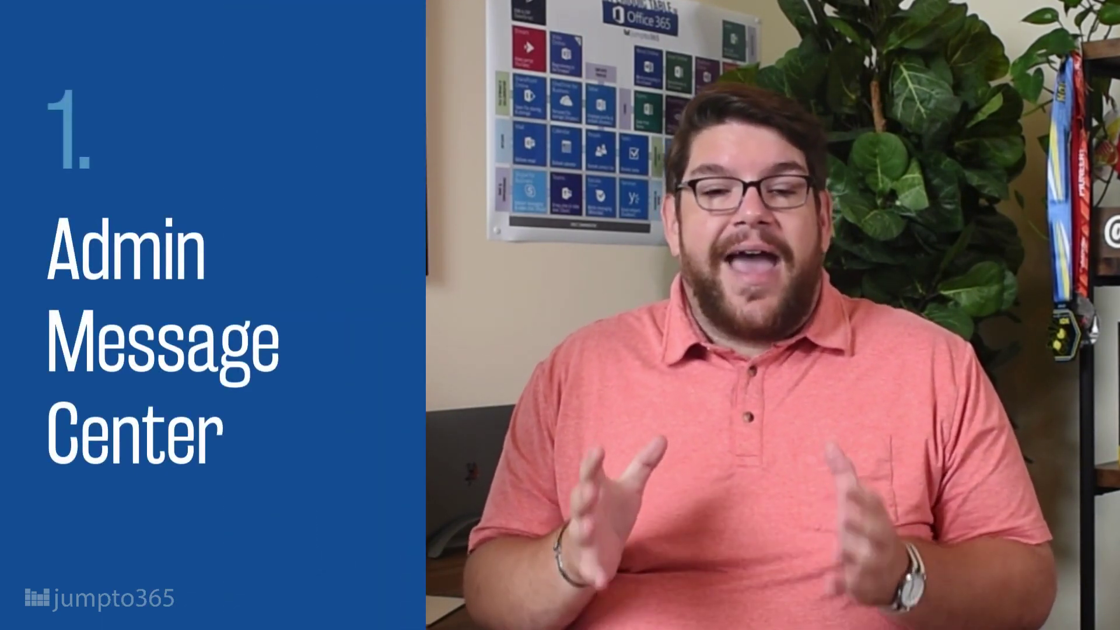
Open the Message center under Health and browse its announcements list.
click(143, 443)
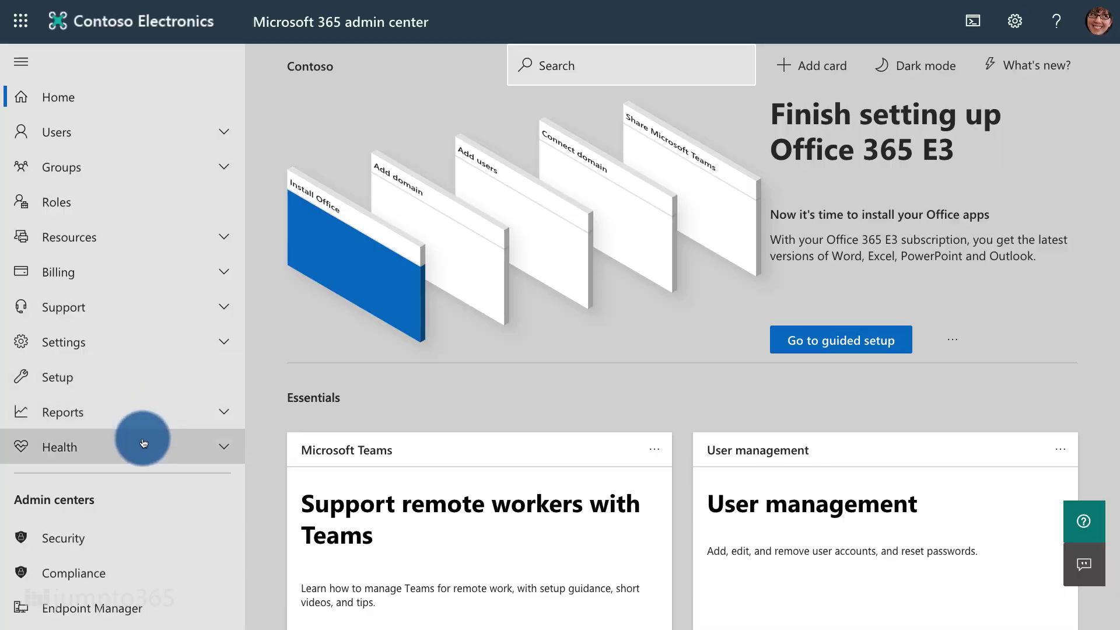
click(115, 508)
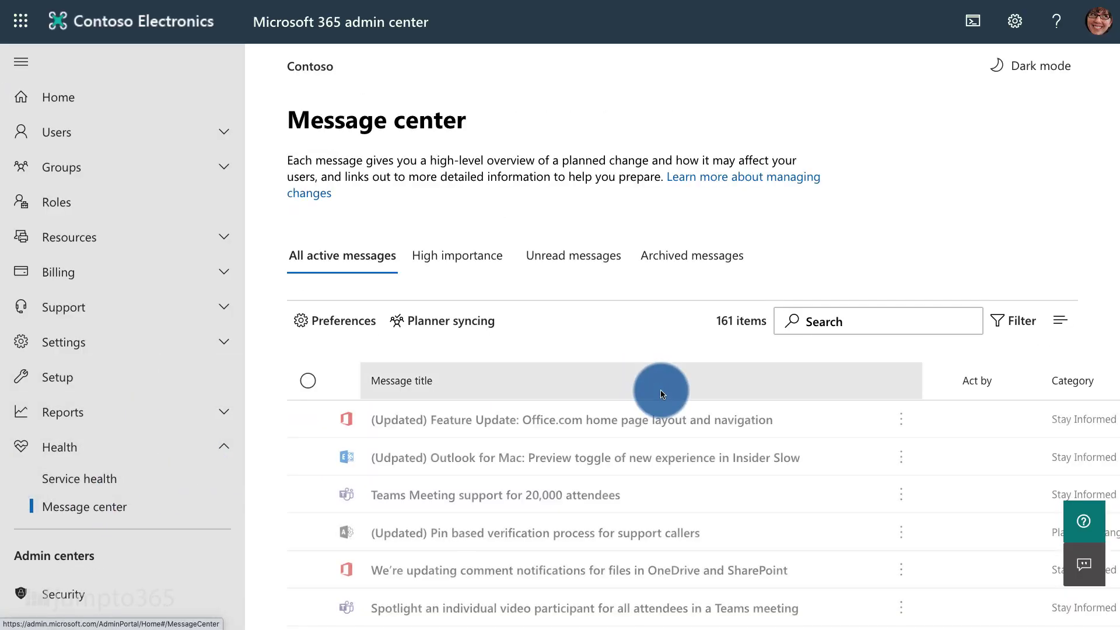
scroll(871, 393, down, 3)
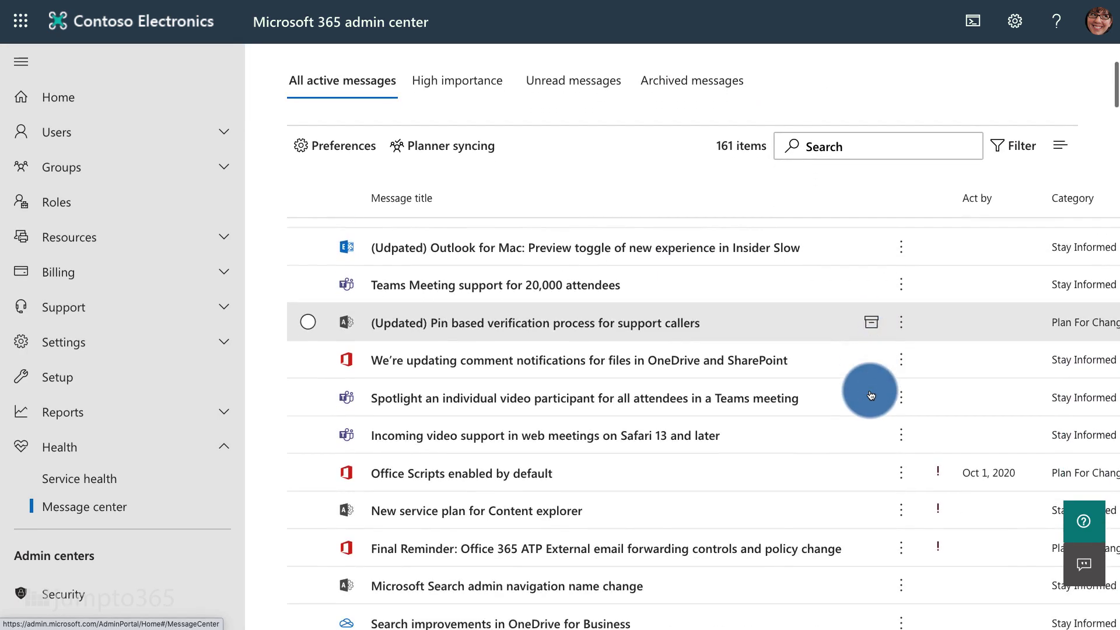
Read the 'Teams Meeting support for 20,000 attendees' message details.
click(595, 233)
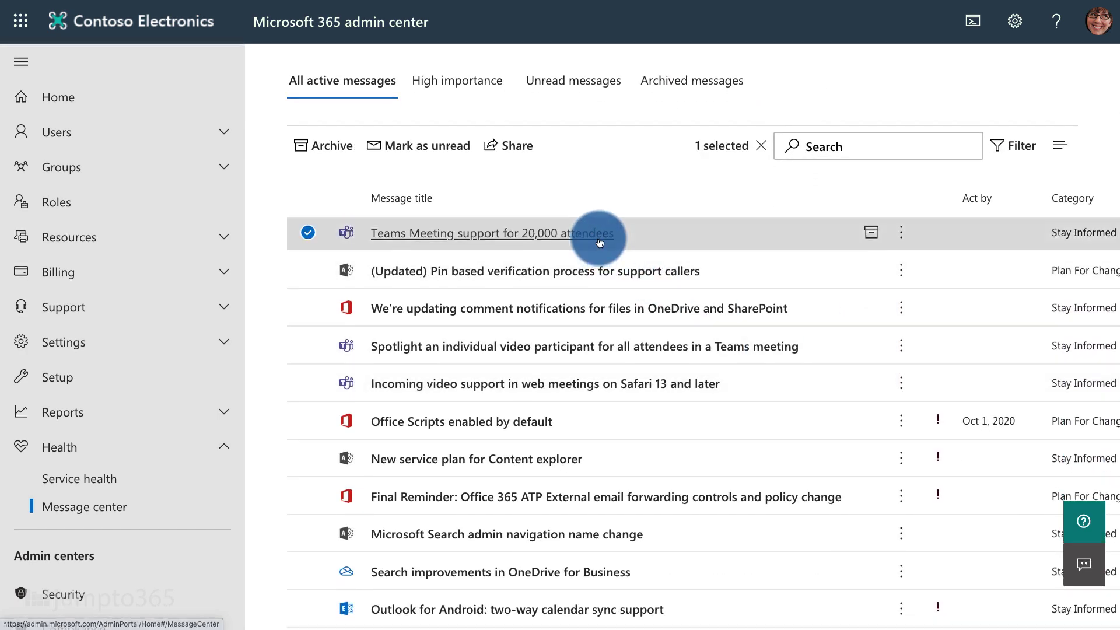
scroll(920, 303, down, 3)
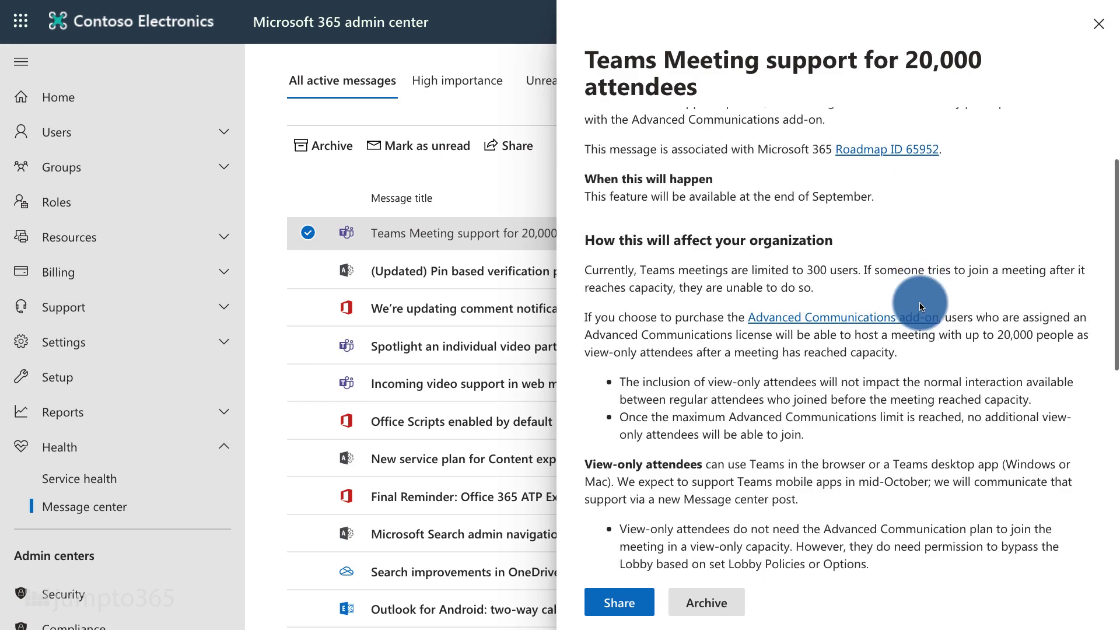
scroll(920, 306, down, 4)
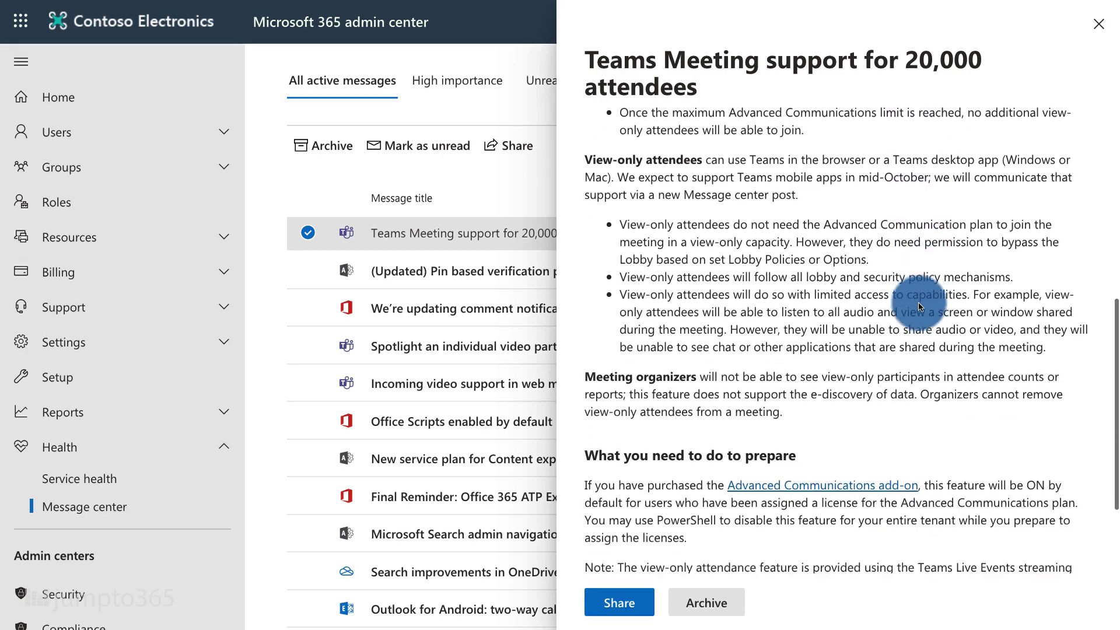
scroll(920, 306, up, 1)
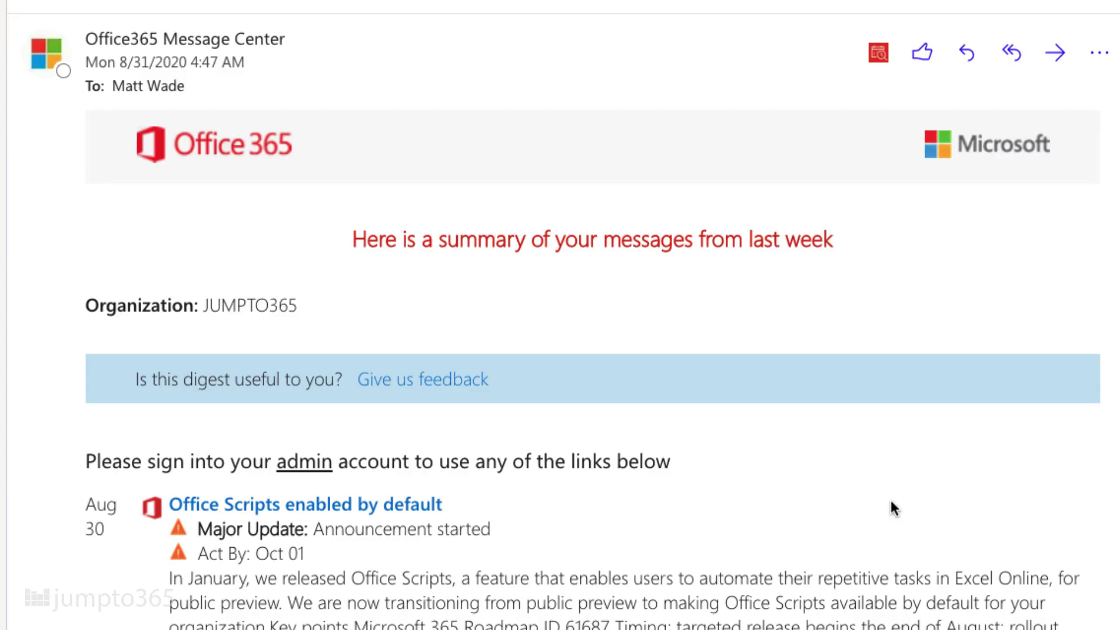
scroll(892, 508, down, 4)
scroll(891, 502, down, 10)
scroll(891, 499, down, 3)
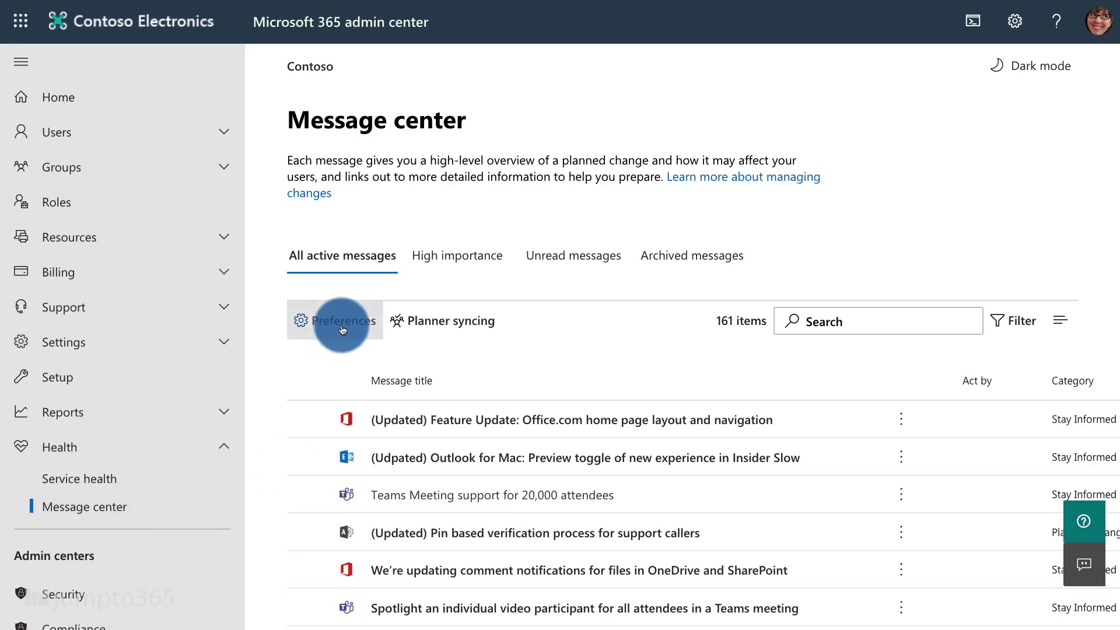
Review the Message center preferences for services and email updates.
click(343, 331)
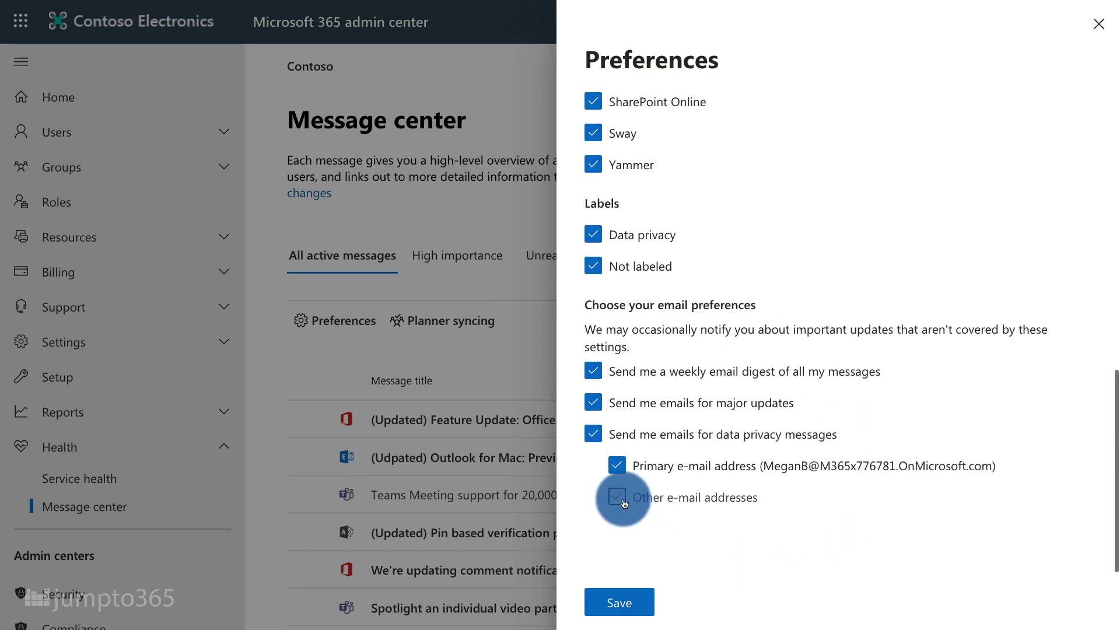
scroll(680, 551, down, 1)
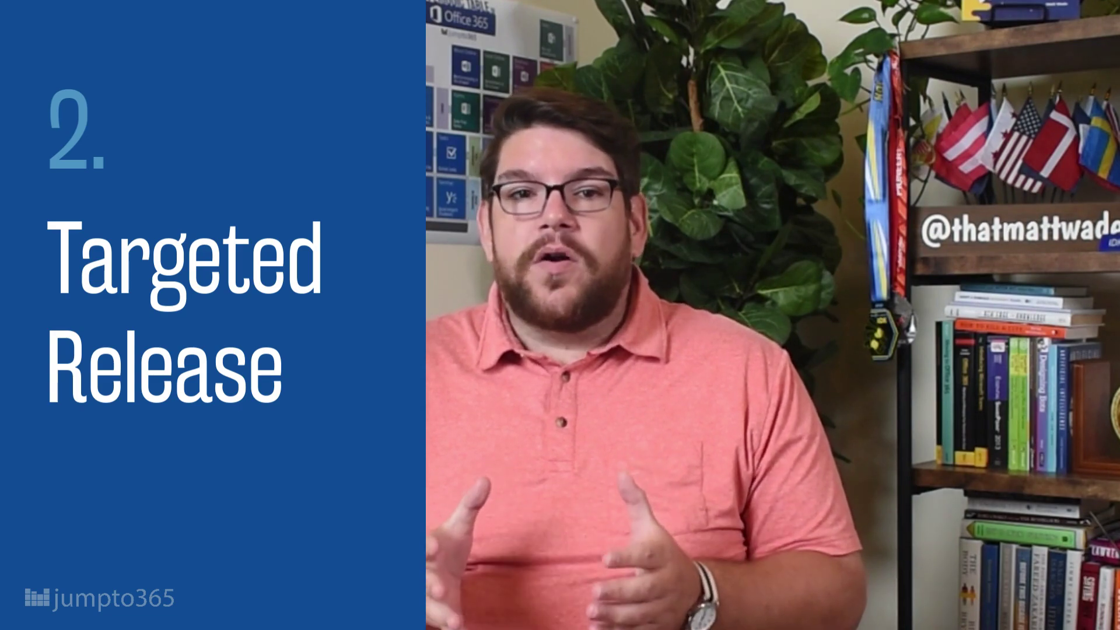
click(213, 348)
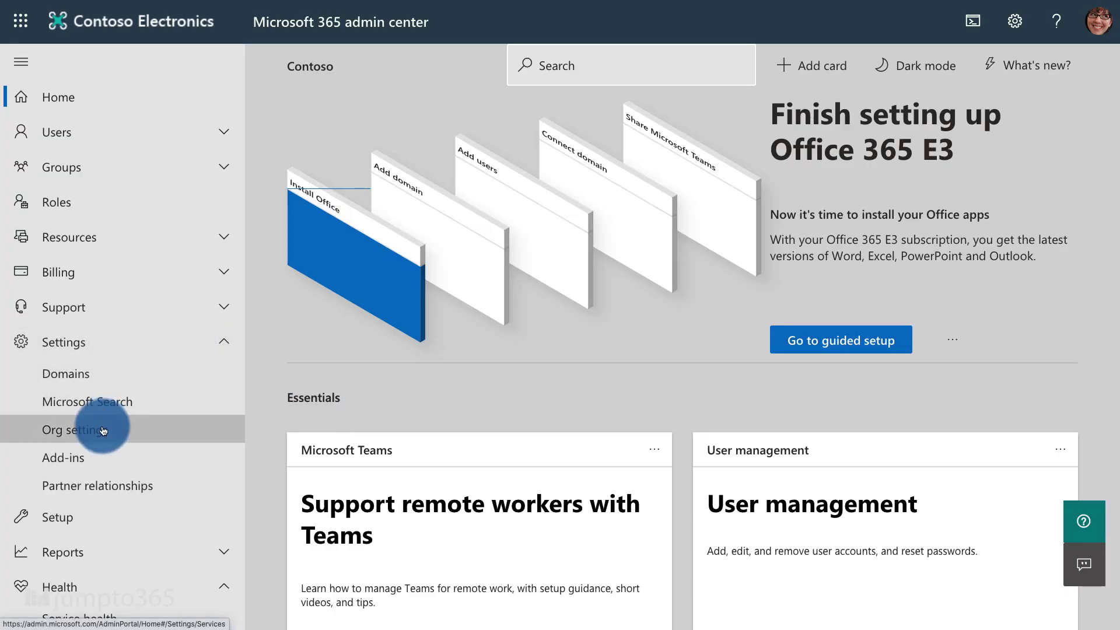
Open Release preferences on the Organization profile tab of Org settings.
click(103, 430)
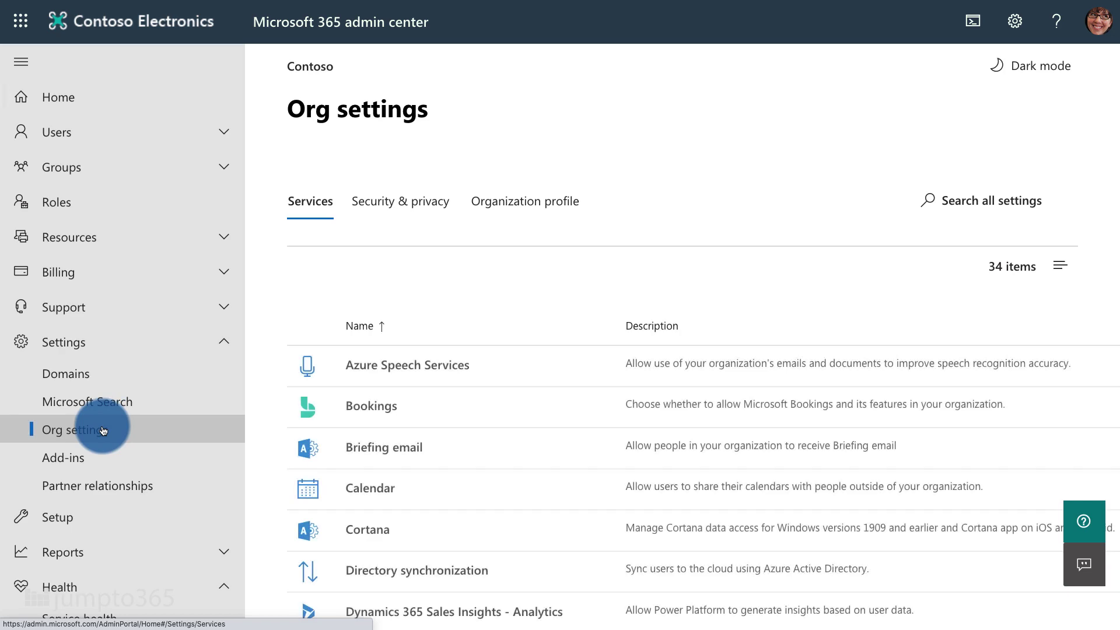
click(547, 212)
click(439, 580)
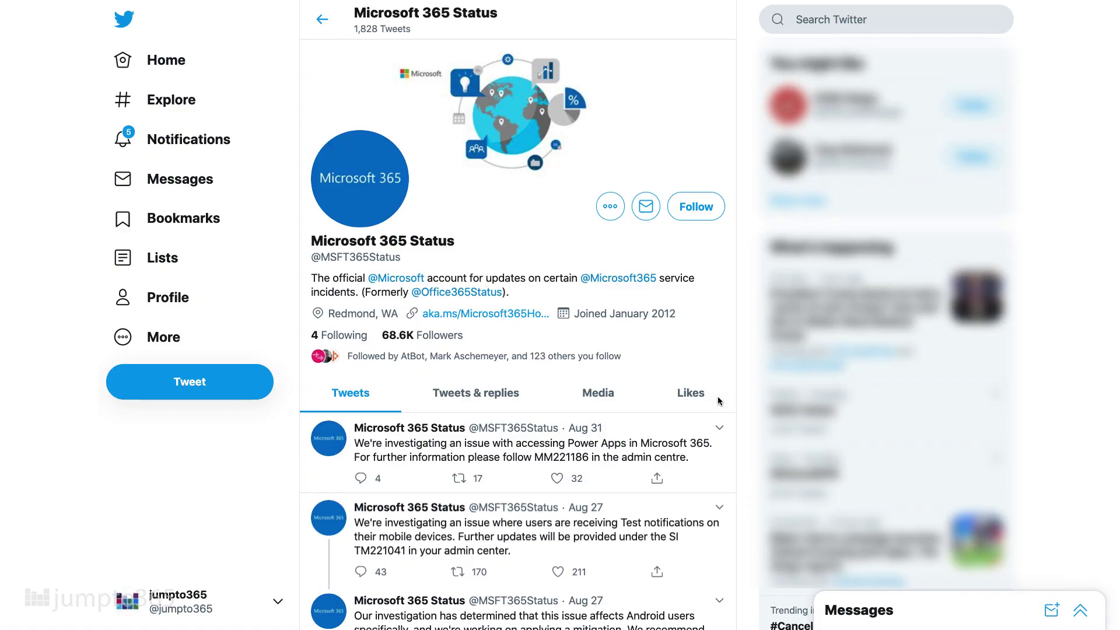
scroll(739, 399, down, 5)
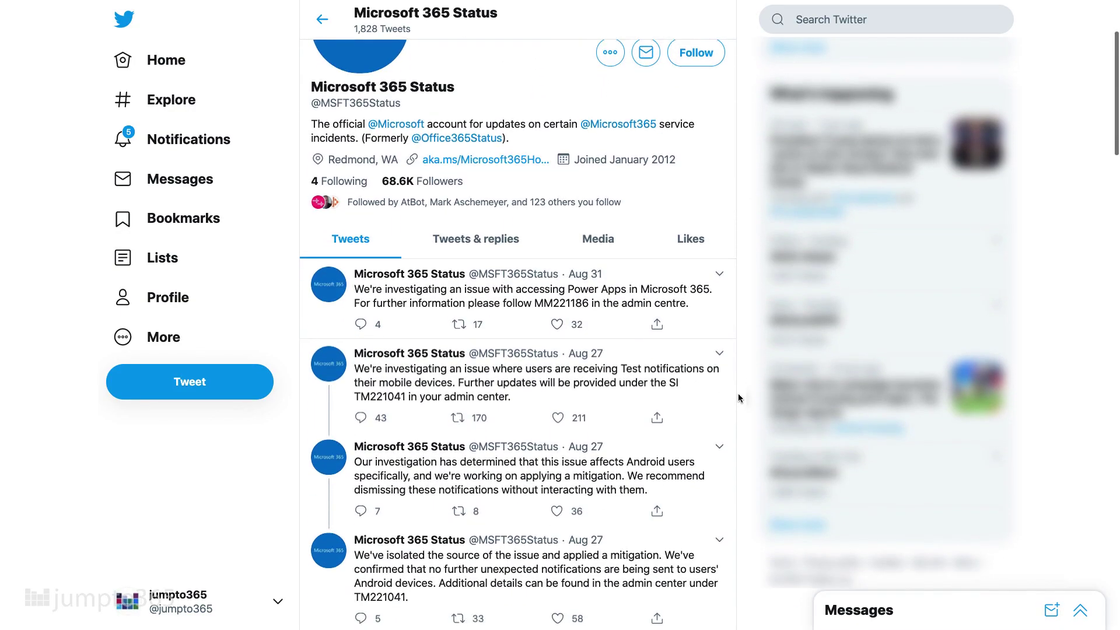
scroll(739, 398, down, 2)
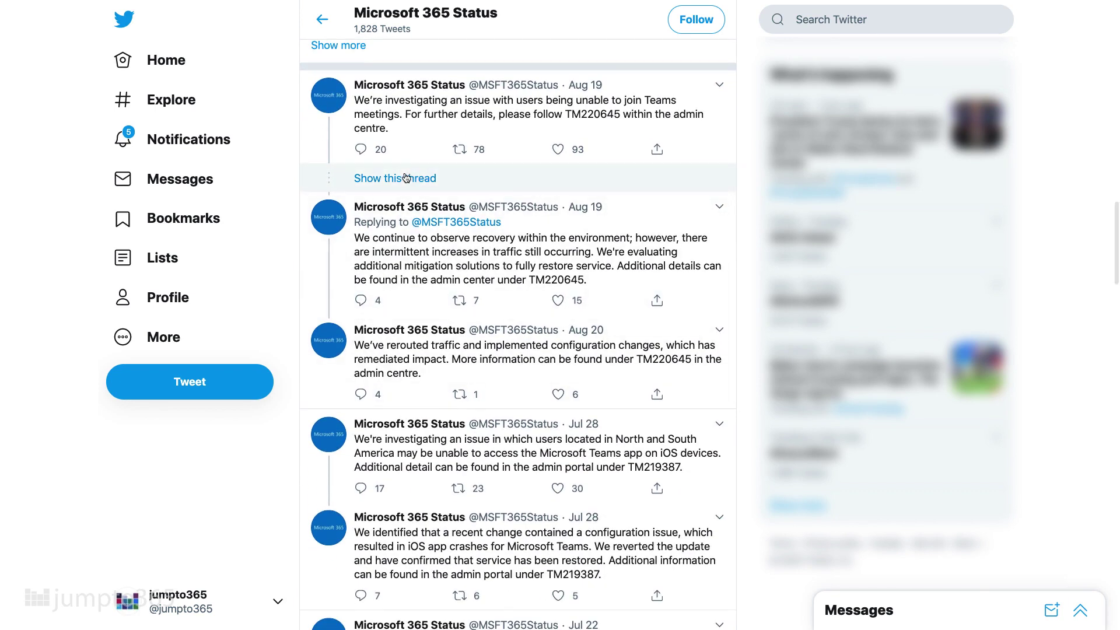
click(406, 178)
scroll(751, 337, down, 5)
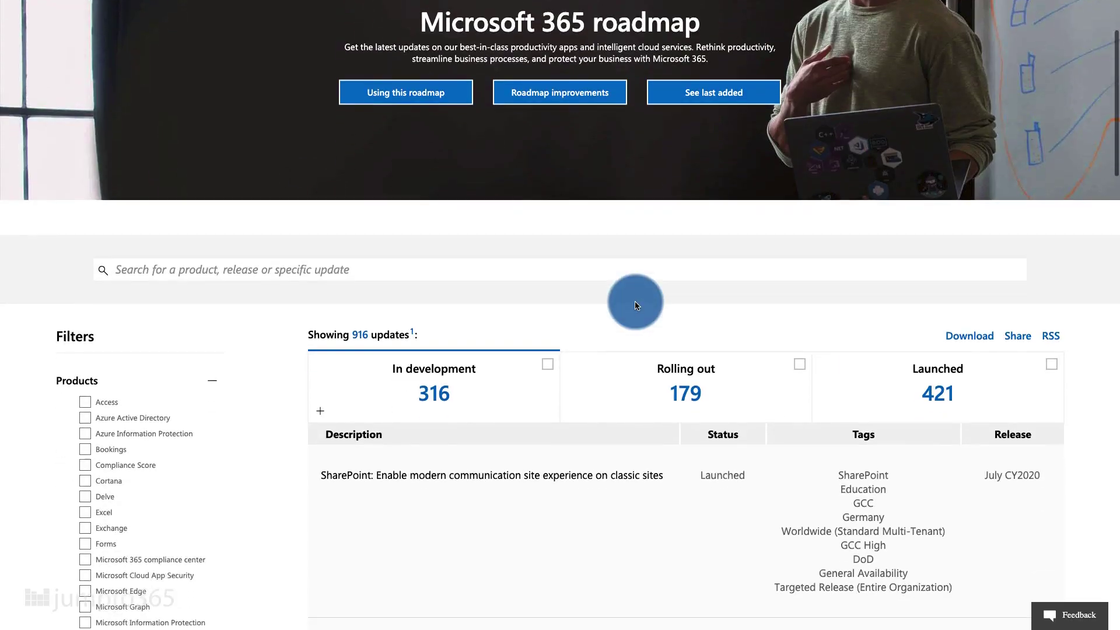
Filter the roadmap to SharePoint under Products.
scroll(636, 305, down, 8)
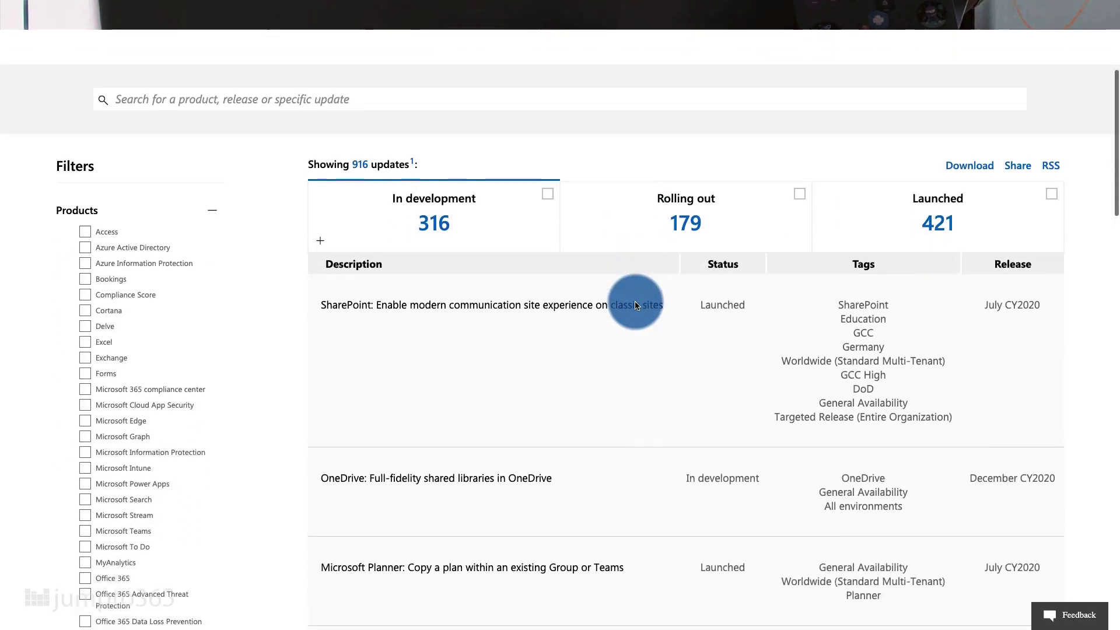
scroll(636, 306, down, 8)
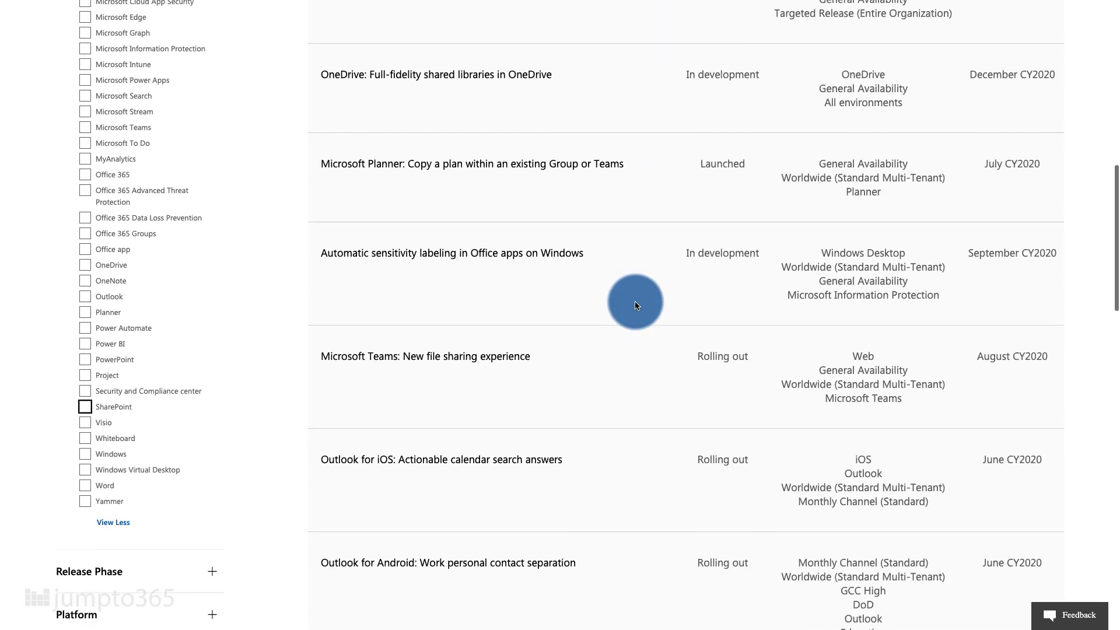
scroll(636, 305, up, 4)
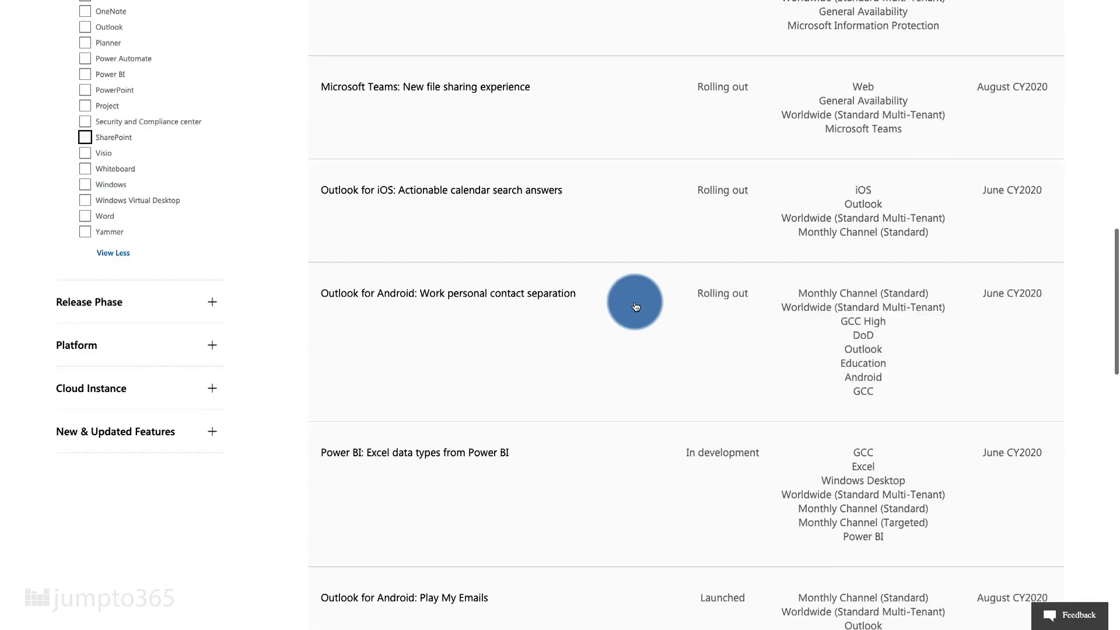
click(86, 274)
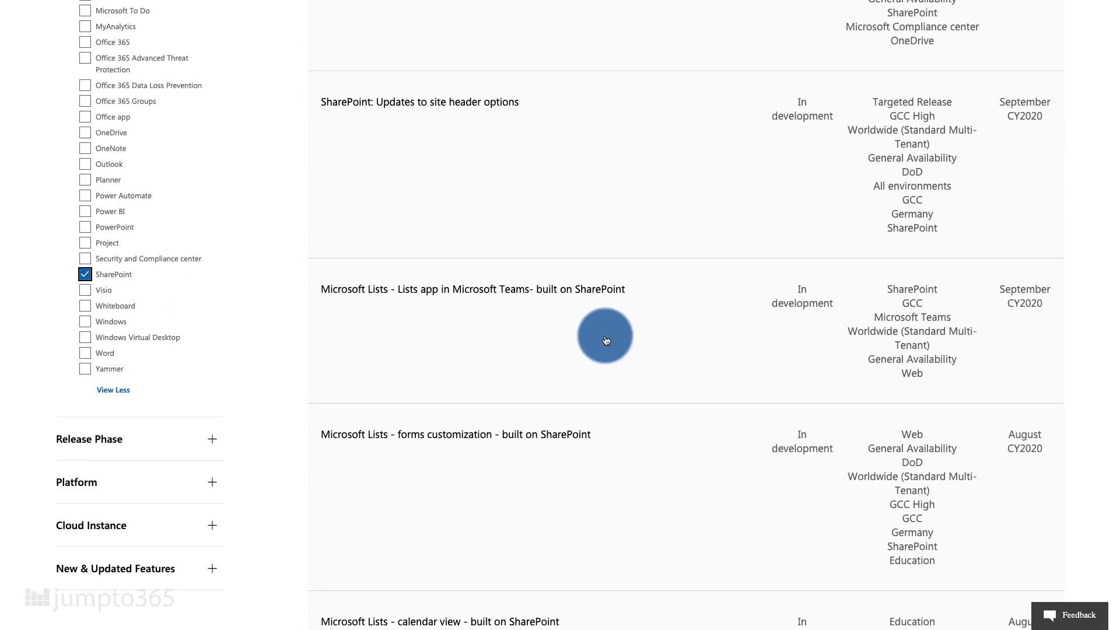
scroll(607, 341, up, 12)
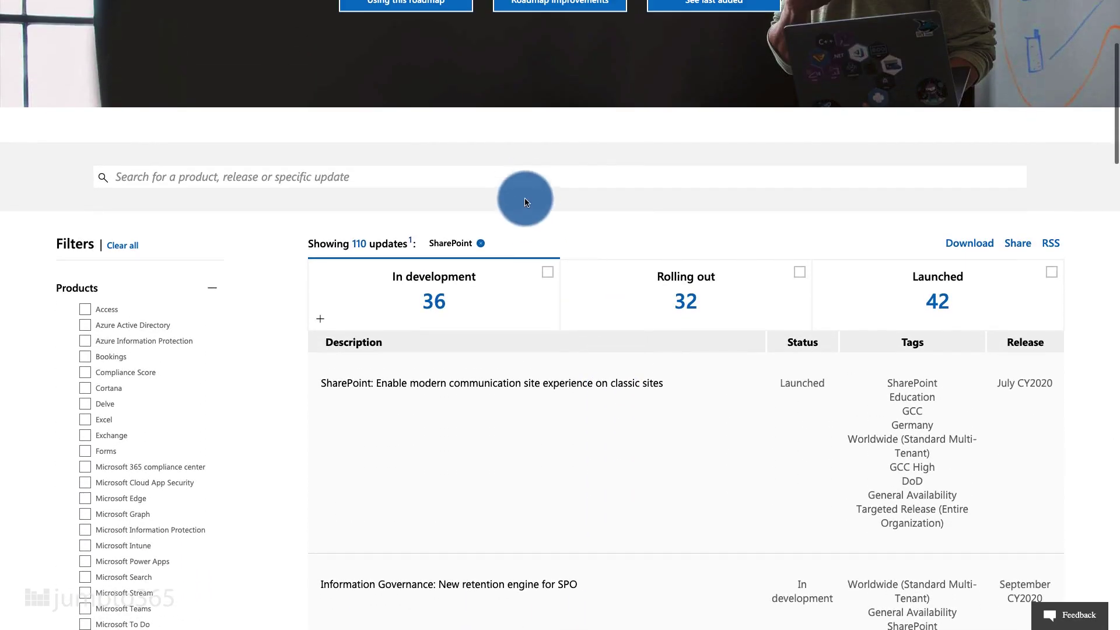
Search the roadmap for 'Microsoft Lists' and browse the results.
click(521, 182)
text(Microsoft Lists)
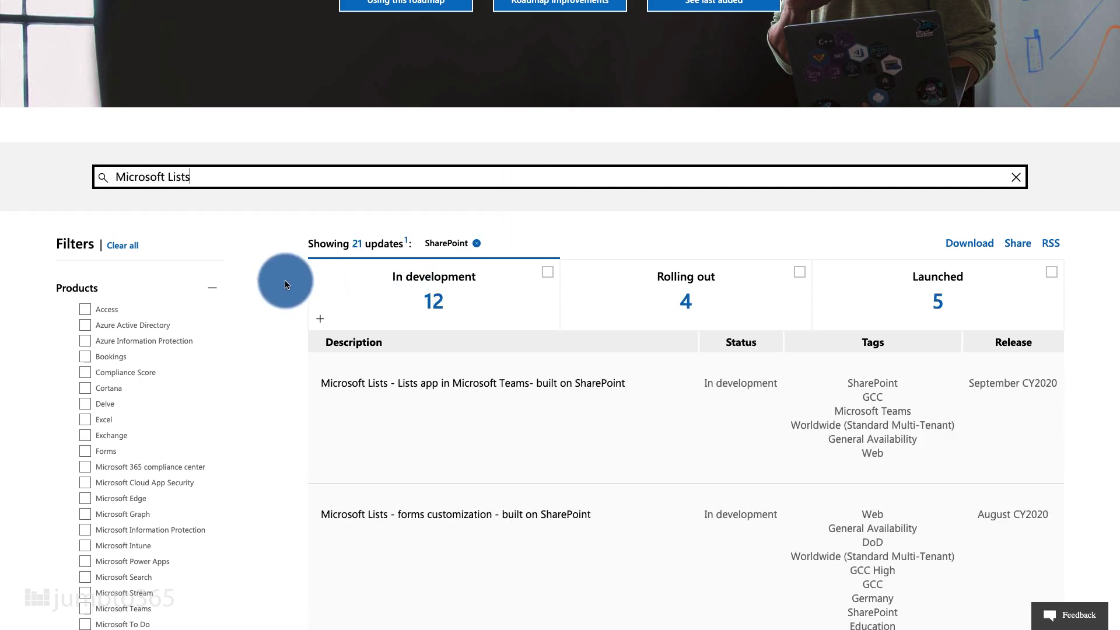
scroll(292, 327, down, 7)
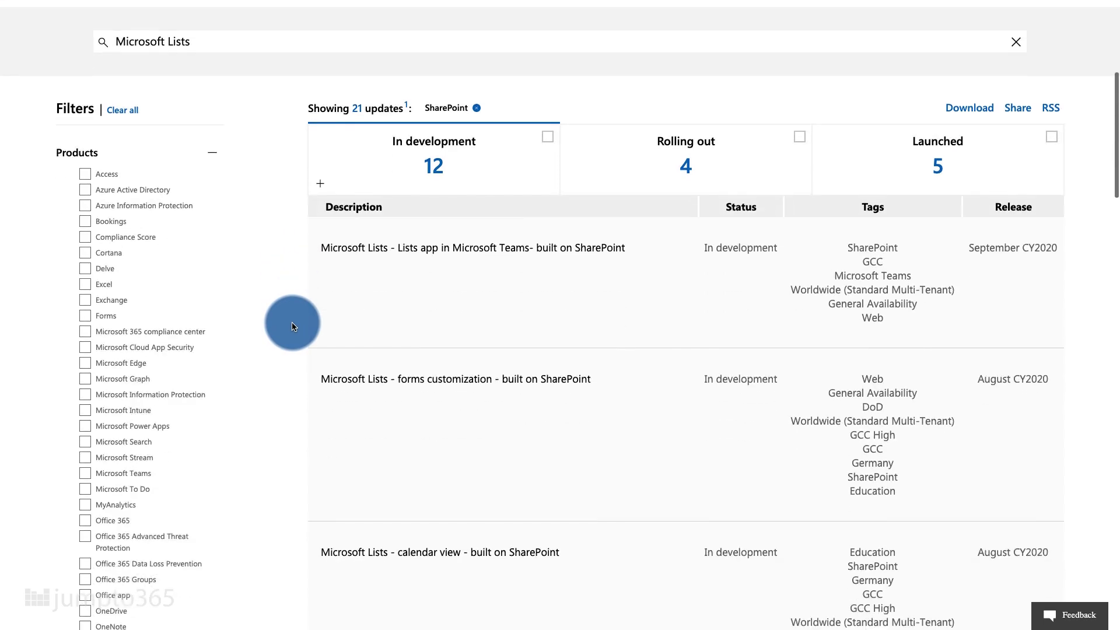
scroll(293, 326, down, 8)
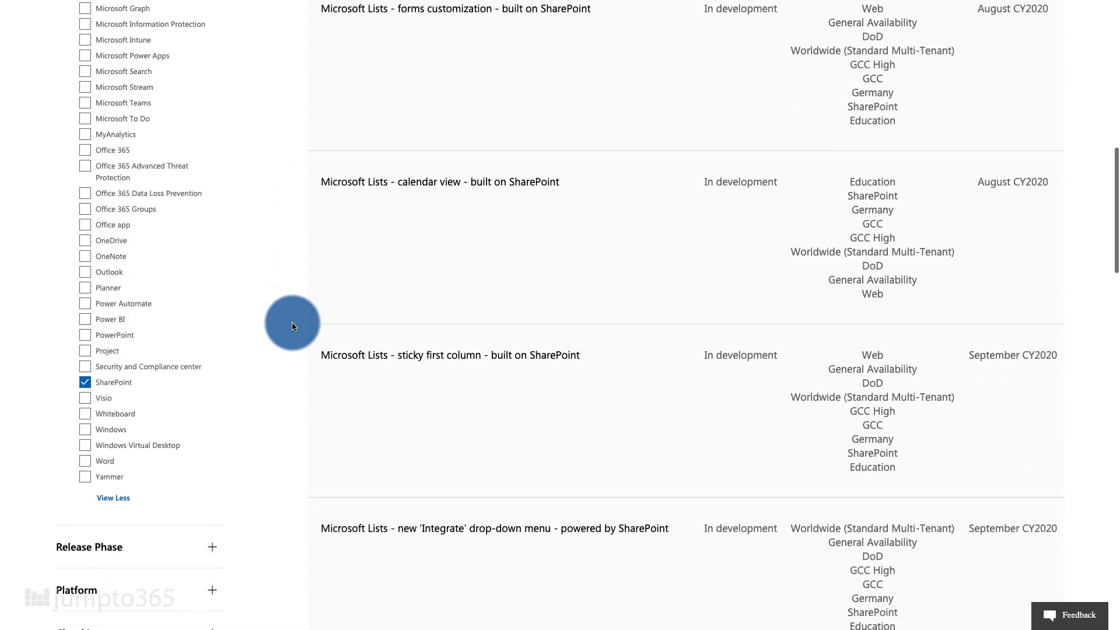
scroll(293, 326, down, 5)
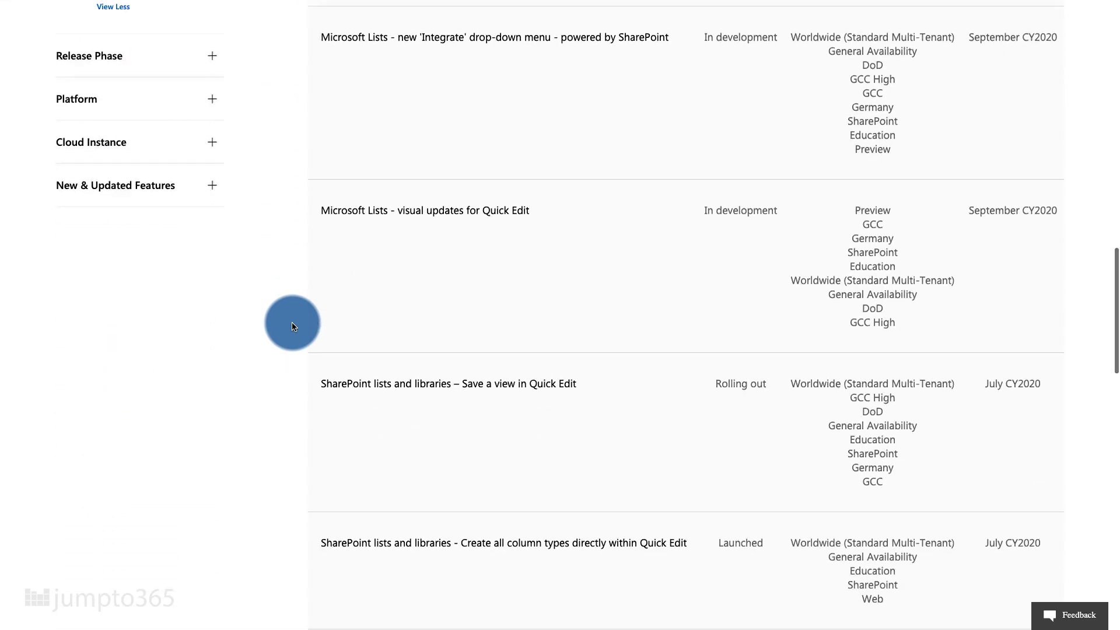
scroll(291, 325, up, 8)
scroll(292, 325, up, 1)
scroll(292, 325, down, 2)
scroll(214, 398, down, 1)
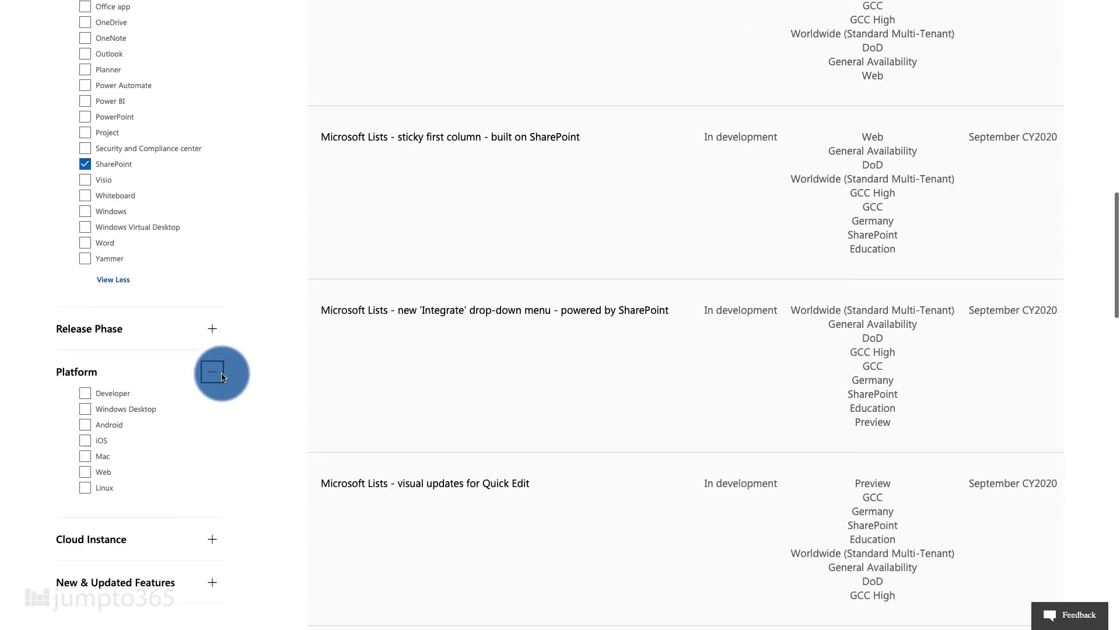
Restrict the results to the GCC cloud instance.
click(214, 470)
scroll(212, 432, down, 2)
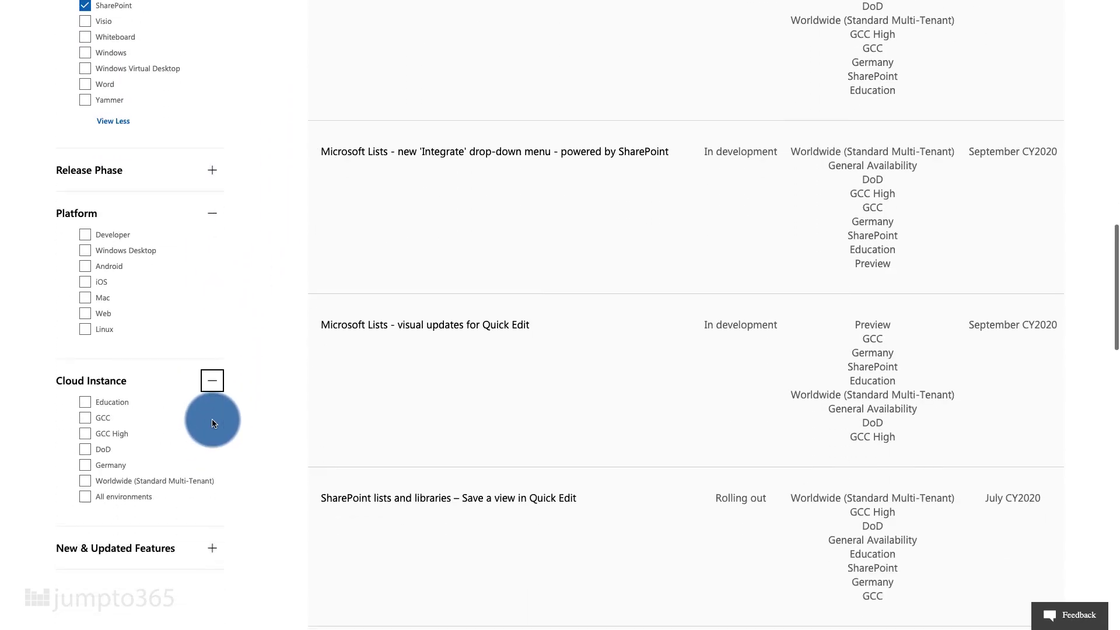
click(87, 401)
scroll(290, 370, up, 3)
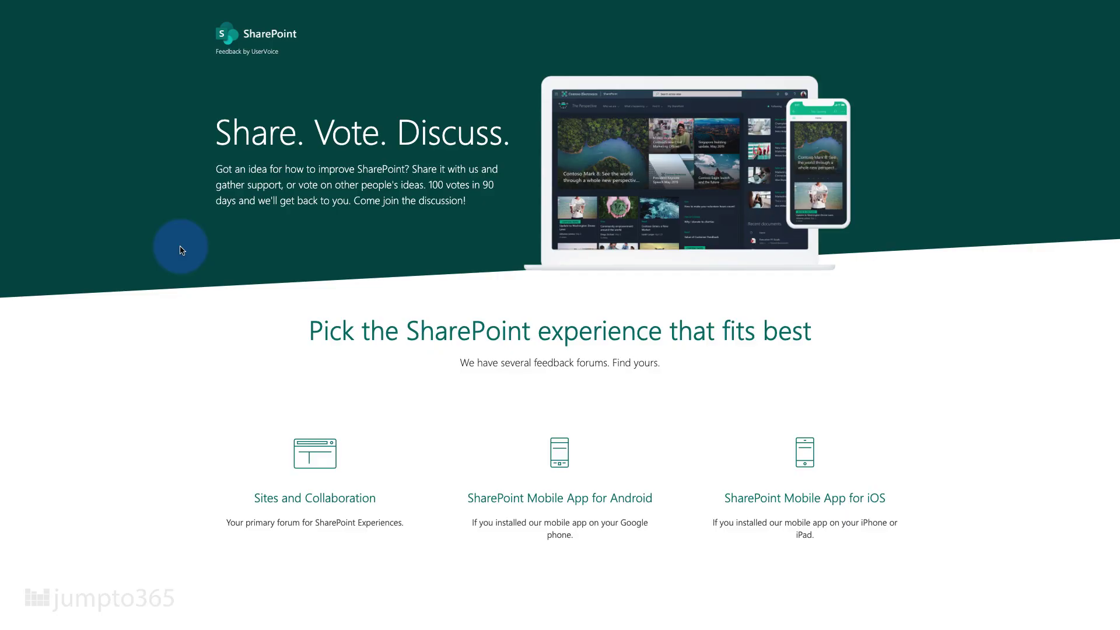
scroll(180, 250, down, 3)
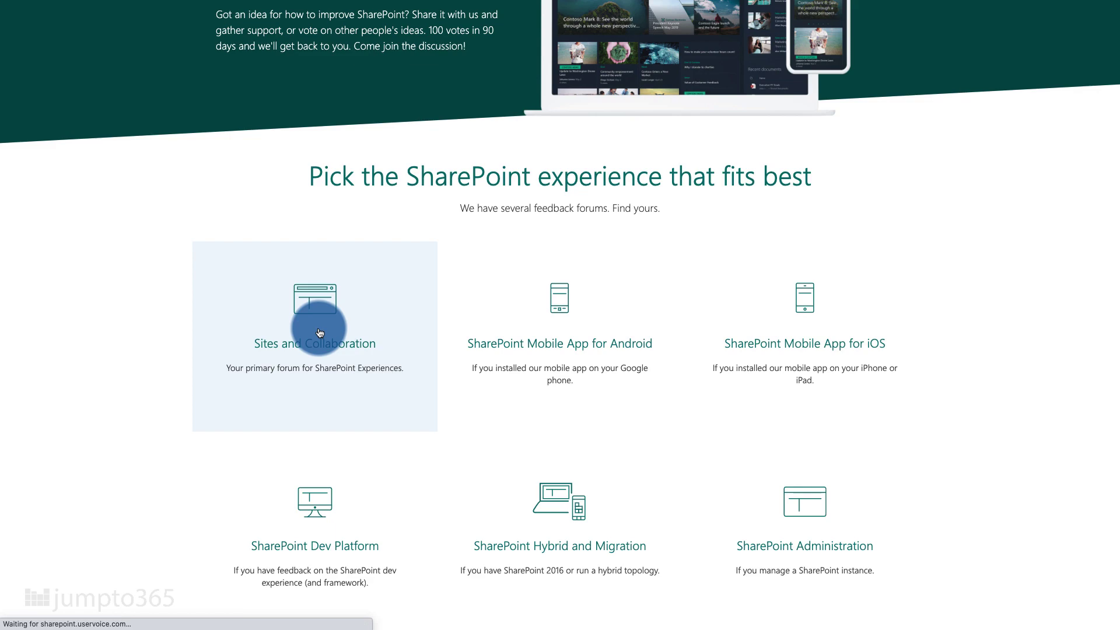
Comment 'Yes, please!' on the SharePoint tenant-domain renaming idea.
scroll(234, 302, down, 6)
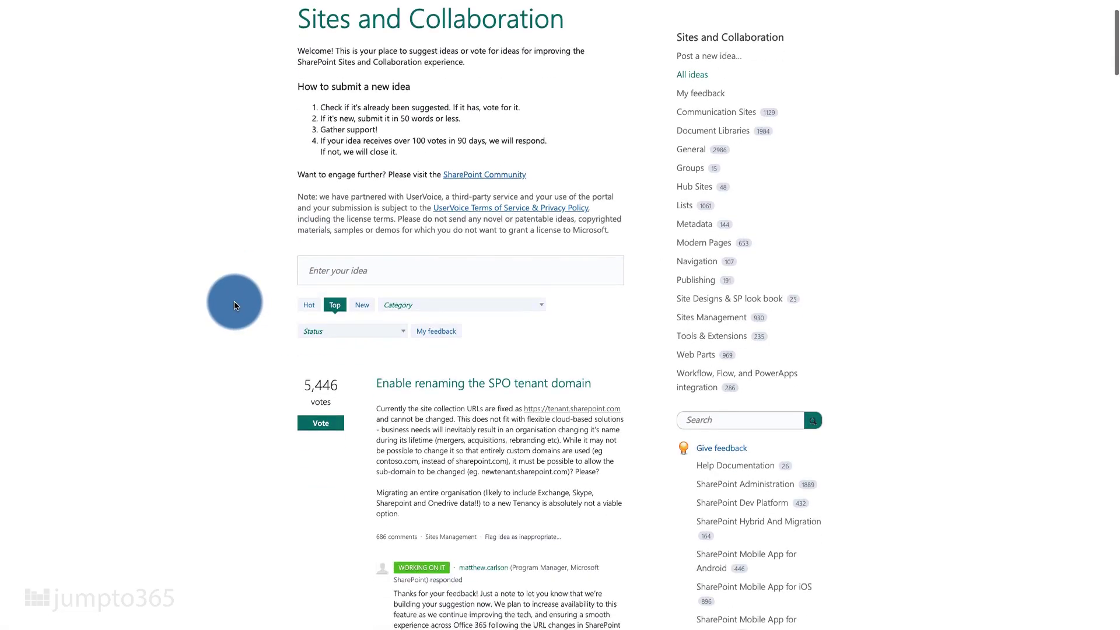
scroll(234, 301, down, 1)
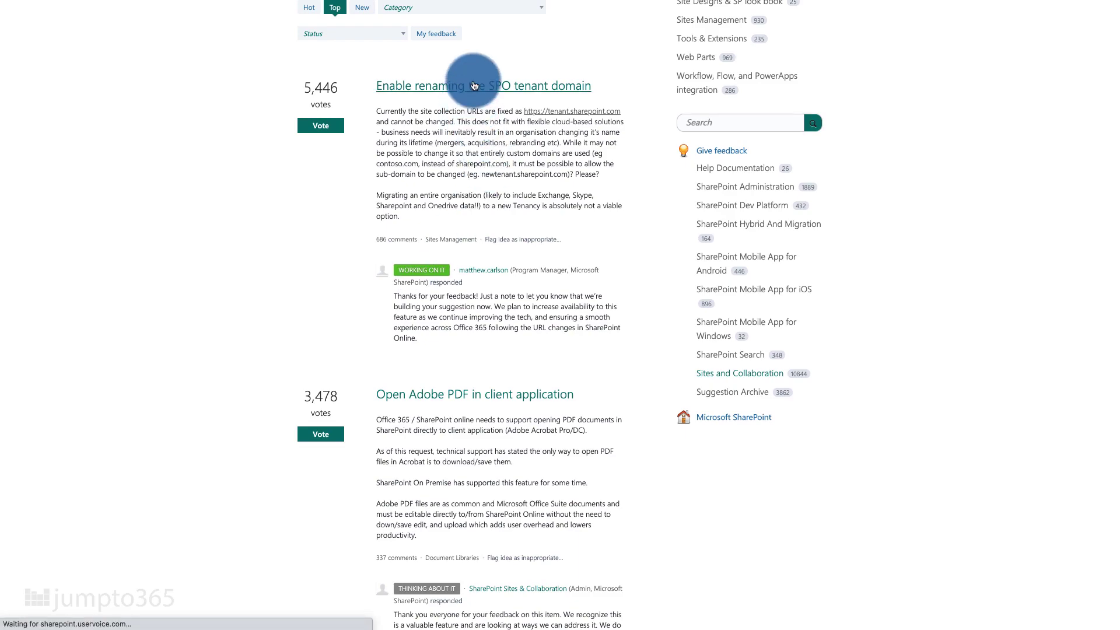
scroll(240, 208, up, 1)
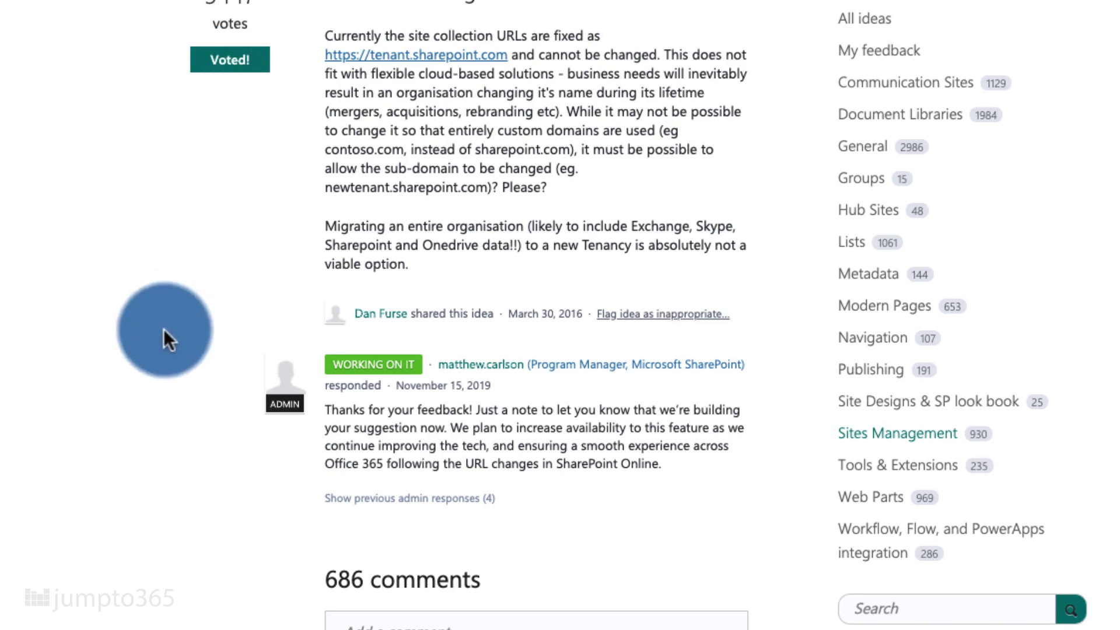
scroll(164, 338, down, 3)
click(431, 496)
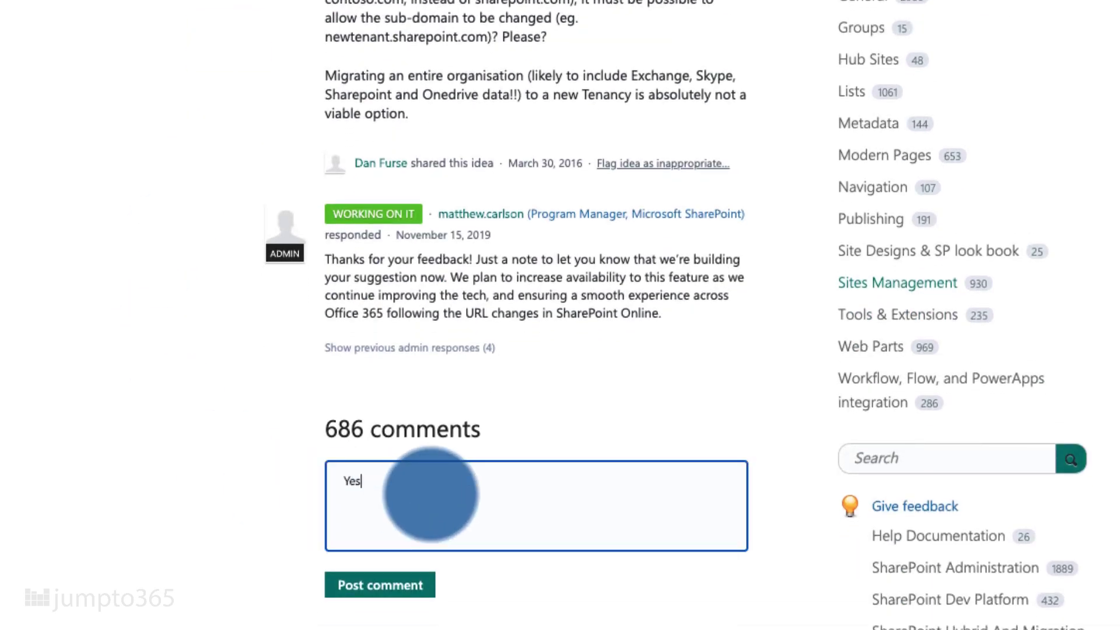
text(Yes, please!)
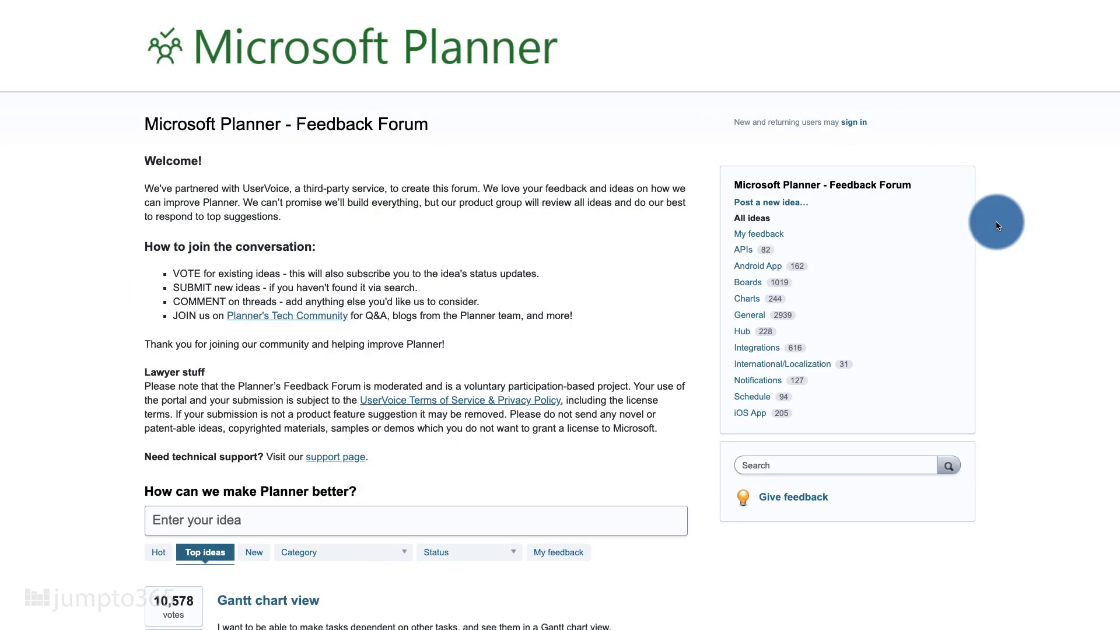
scroll(997, 226, down, 8)
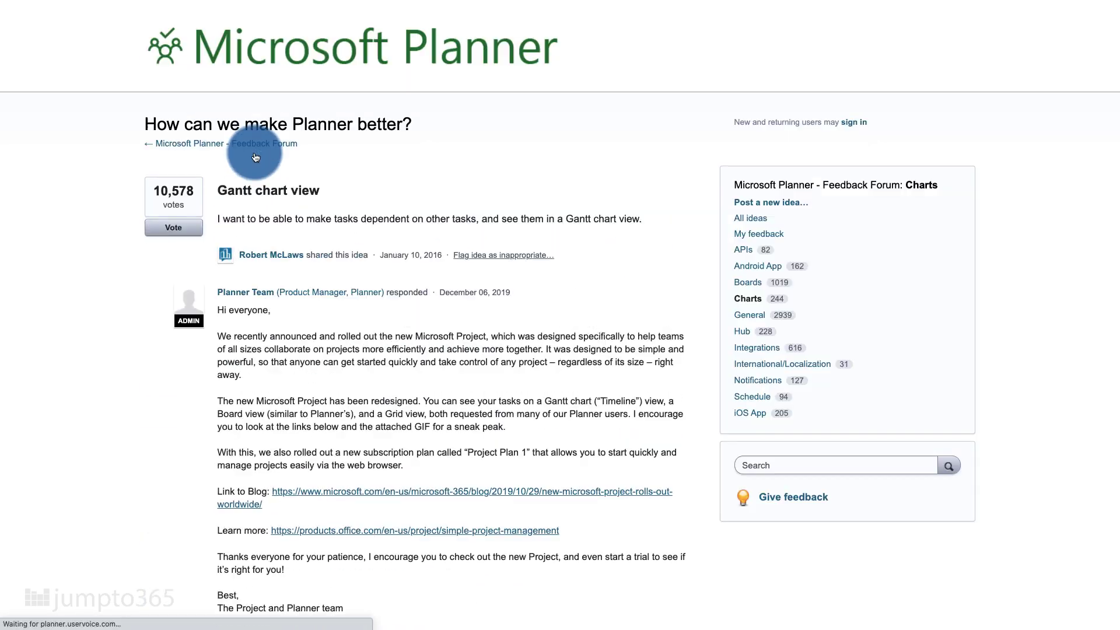
Open Planner's Gantt chart view idea and highlight the response about the new Microsoft Project.
click(121, 260)
scroll(122, 260, down, 3)
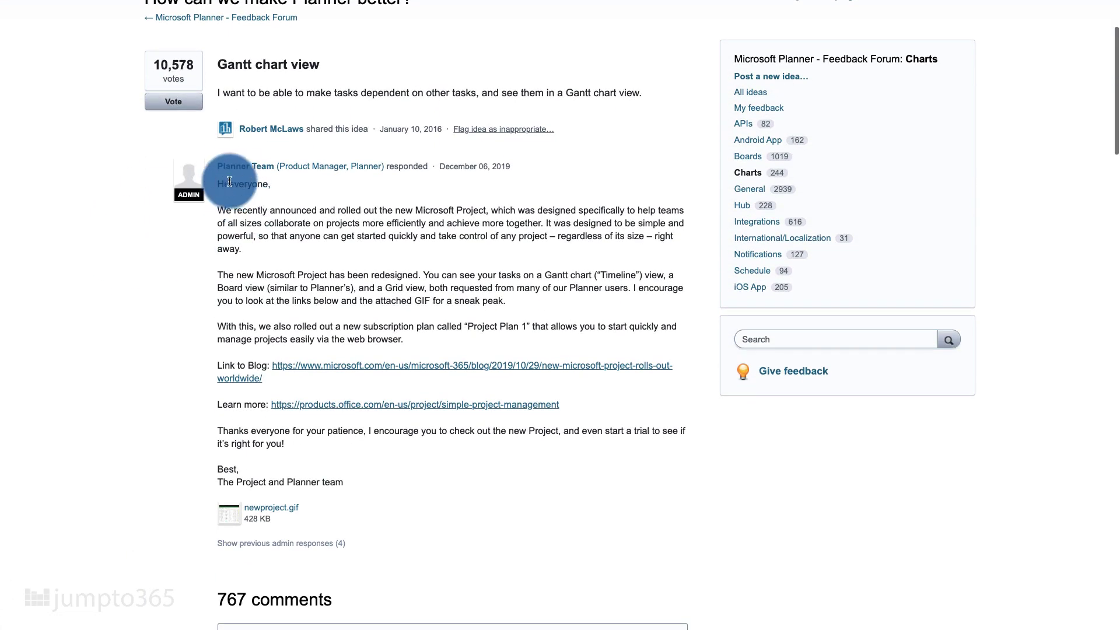
drag(218, 210, 479, 210)
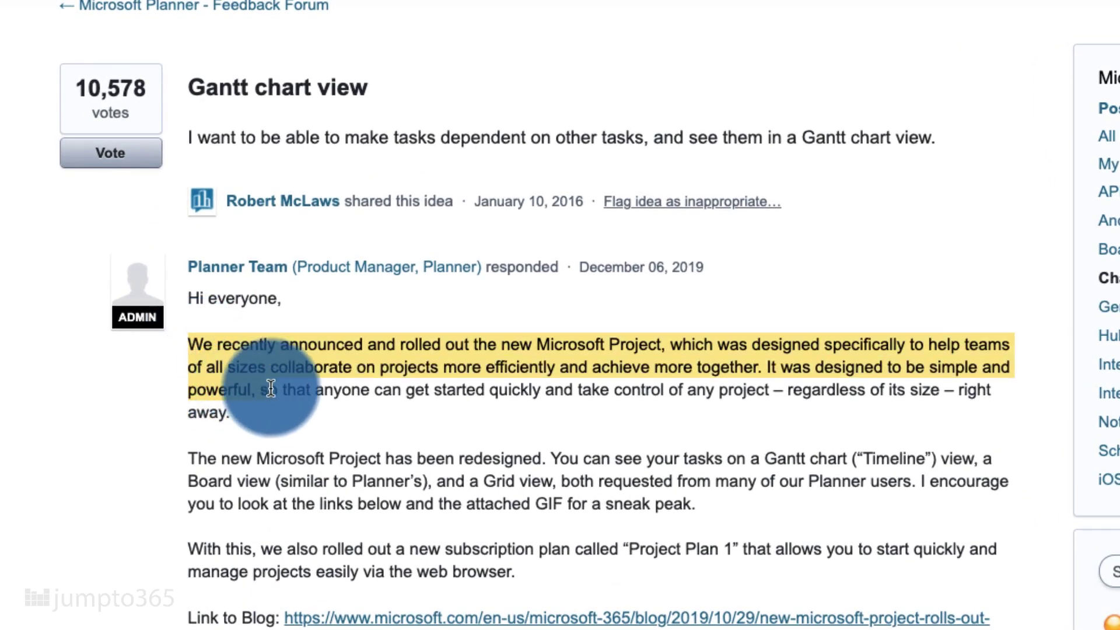
drag(664, 345, 666, 345)
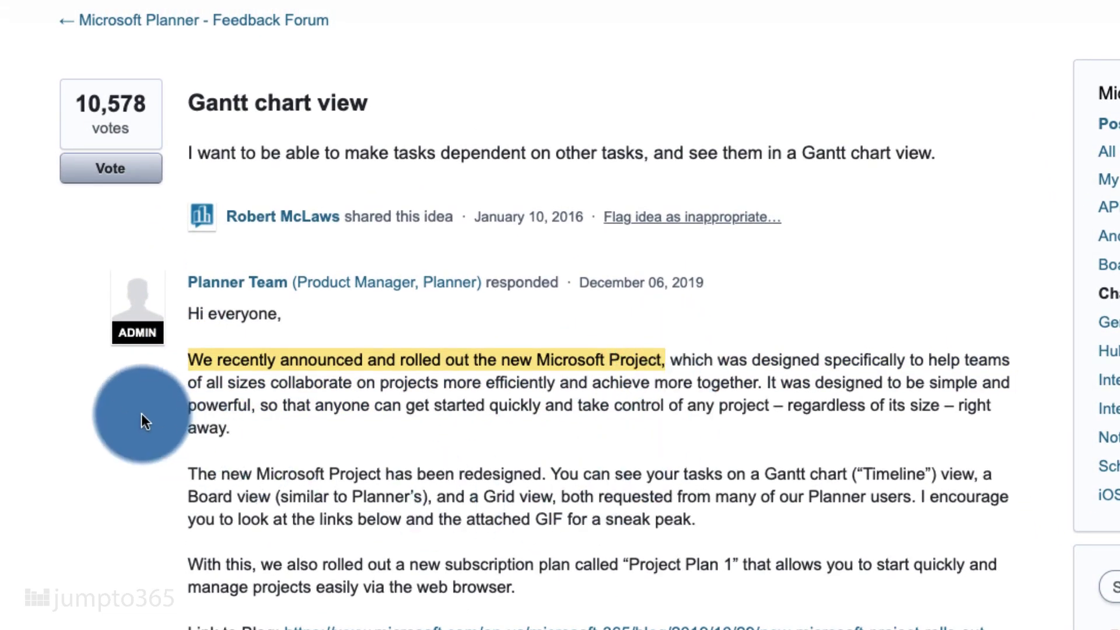